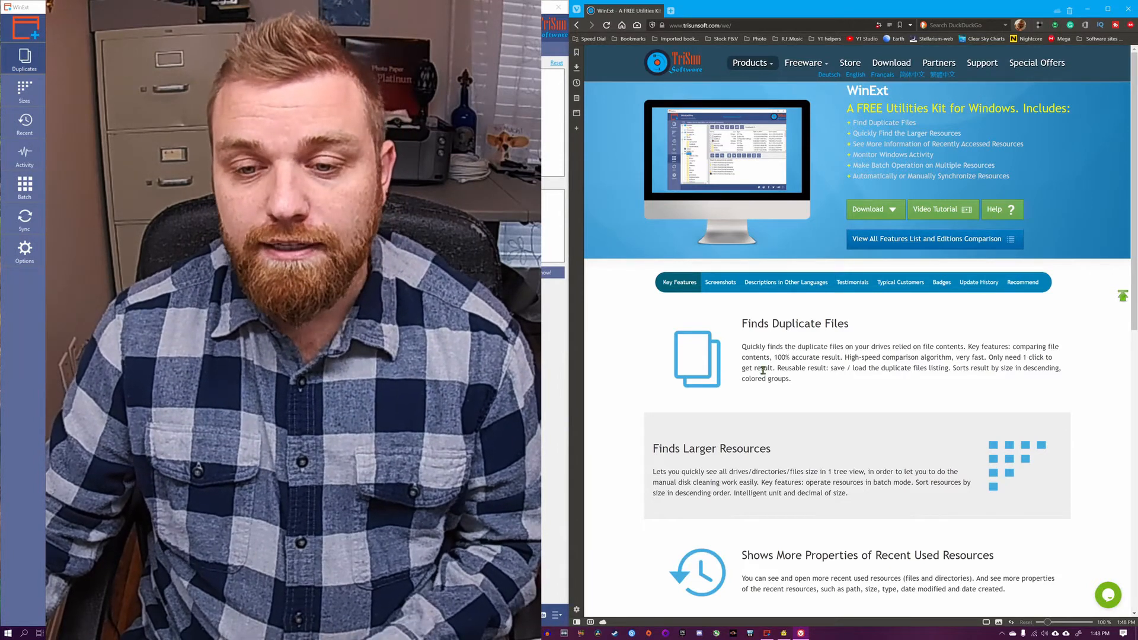
Open WinExt's features list and editions comparison and examine how the Free and Pro editions differ
drag(771, 357, 838, 367)
click(892, 399)
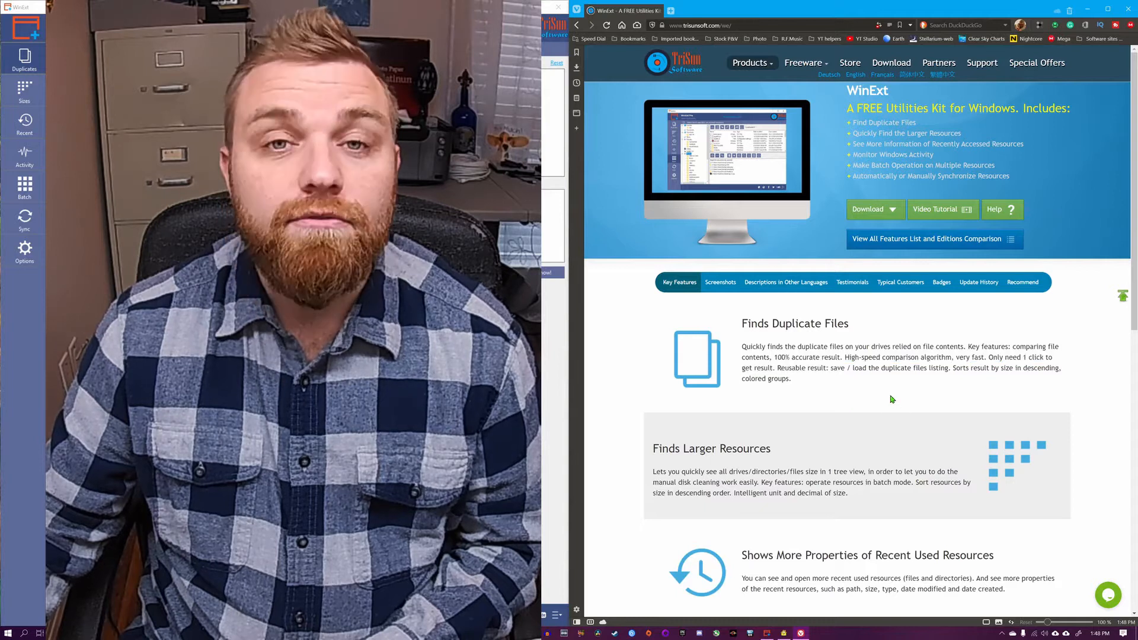
click(967, 239)
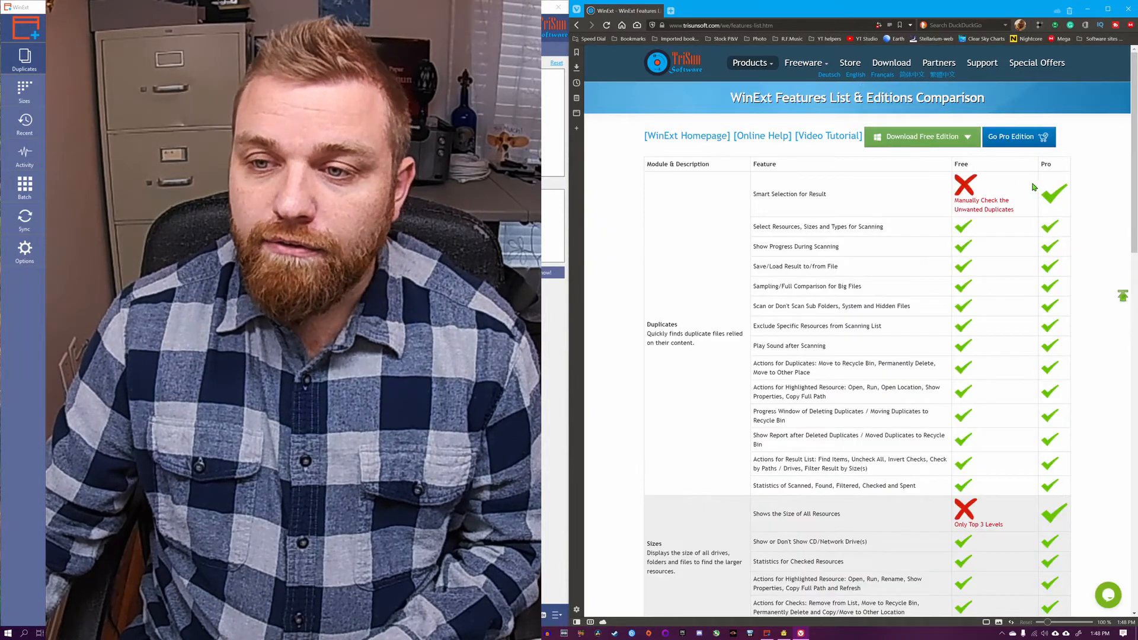
scroll(996, 491, down, 4)
scroll(1002, 492, down, 8)
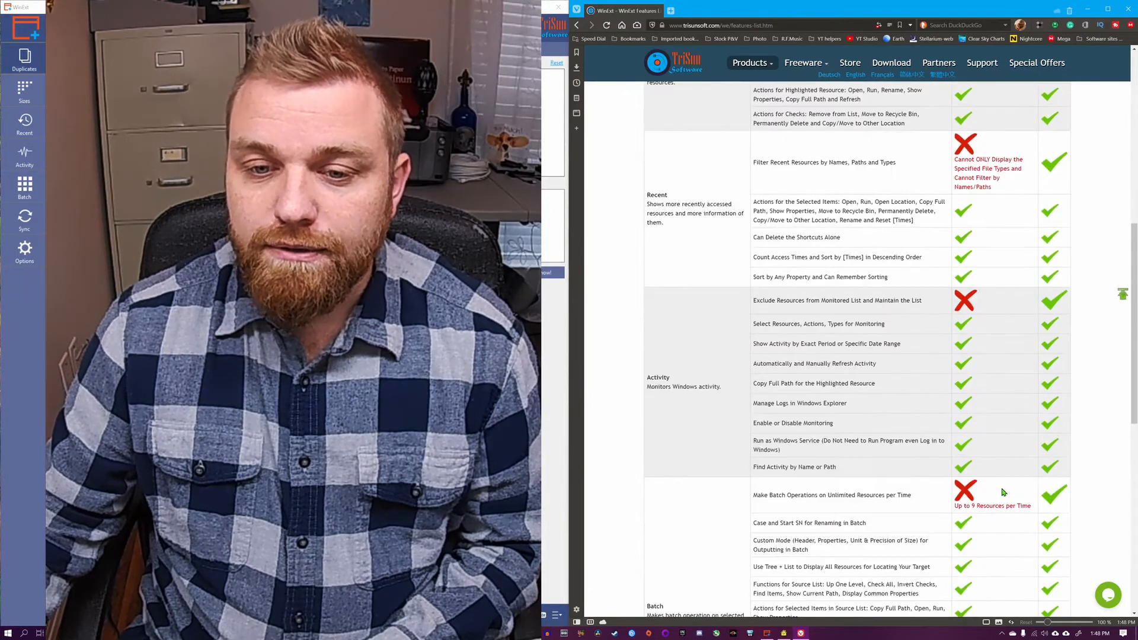
scroll(990, 462, up, 12)
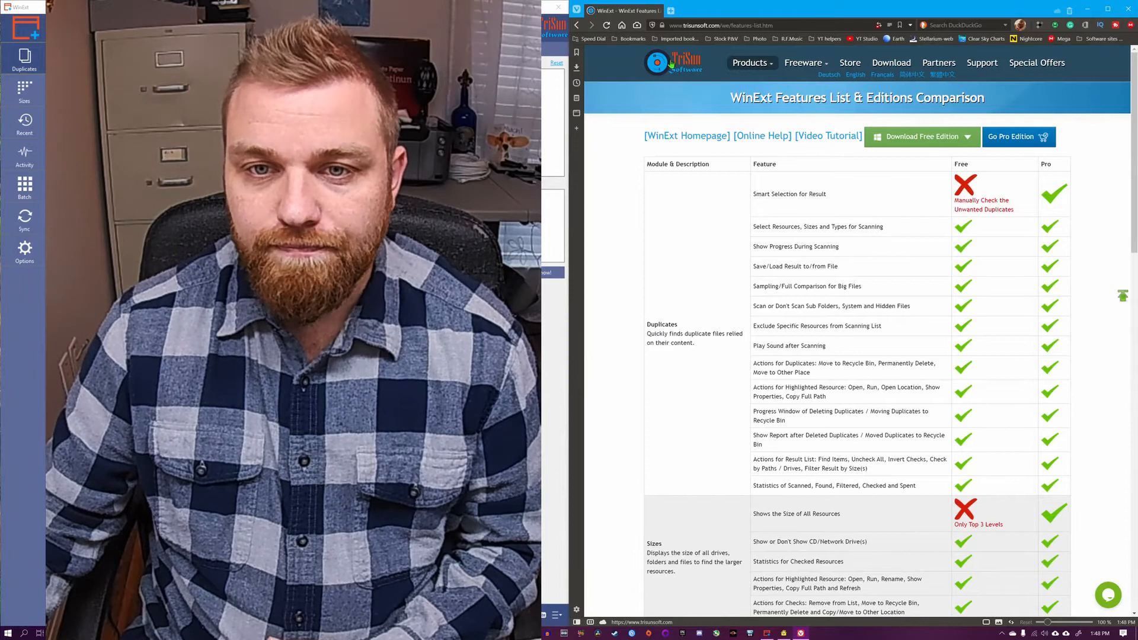
mouse_move(750, 64)
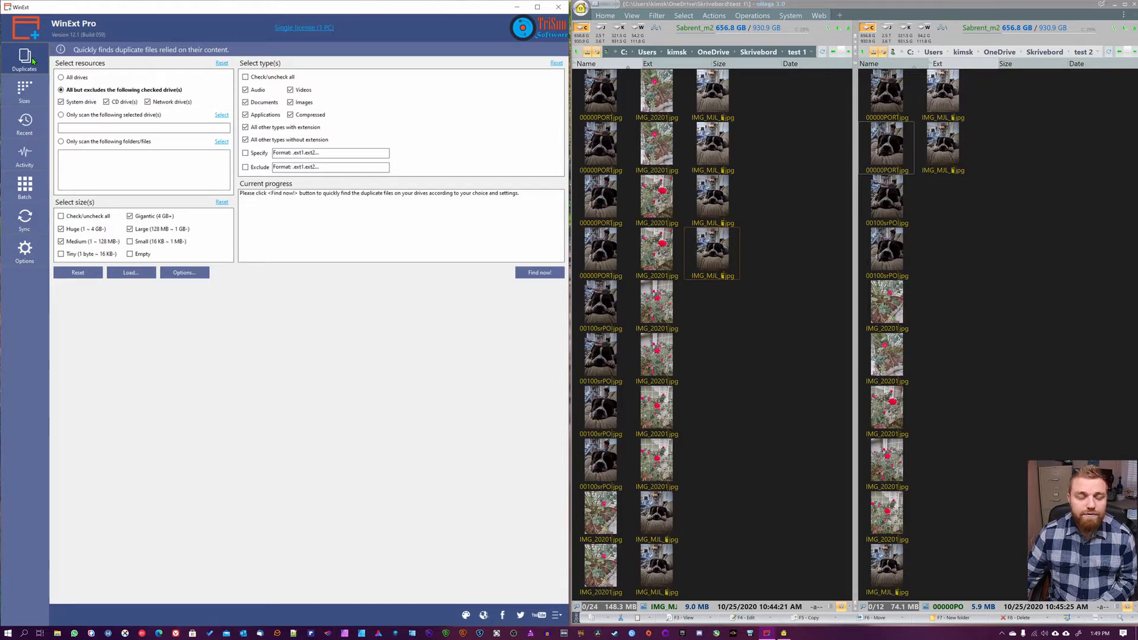
Switch to WinExt and look through its Sizes, Recent, Activity, Batch and Sync modules in turn
click(30, 93)
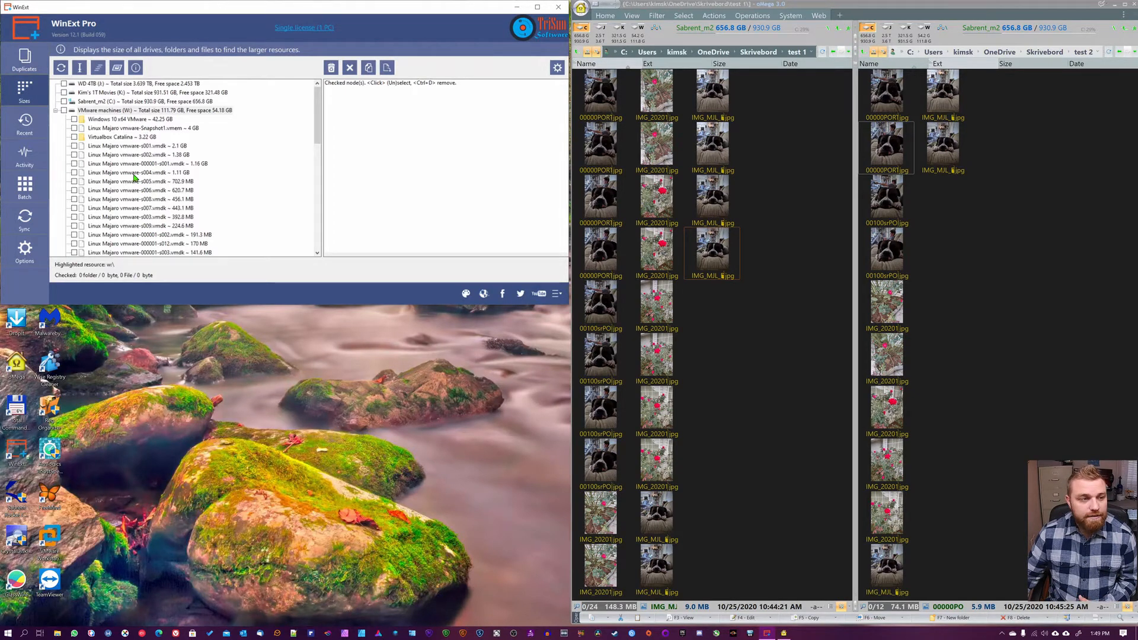
click(25, 123)
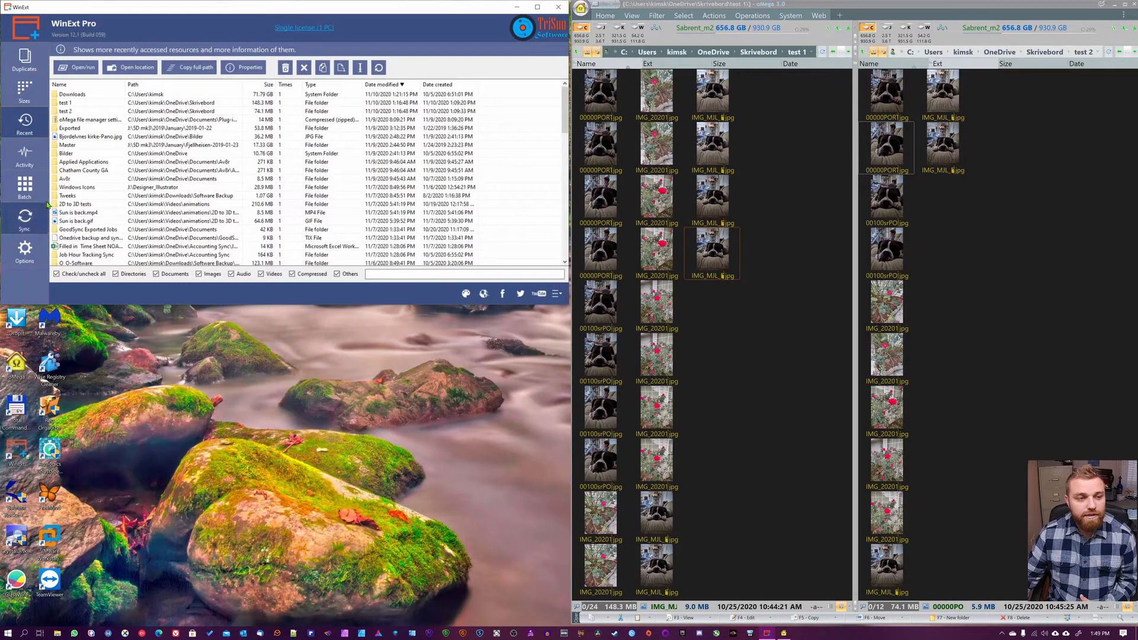
click(25, 159)
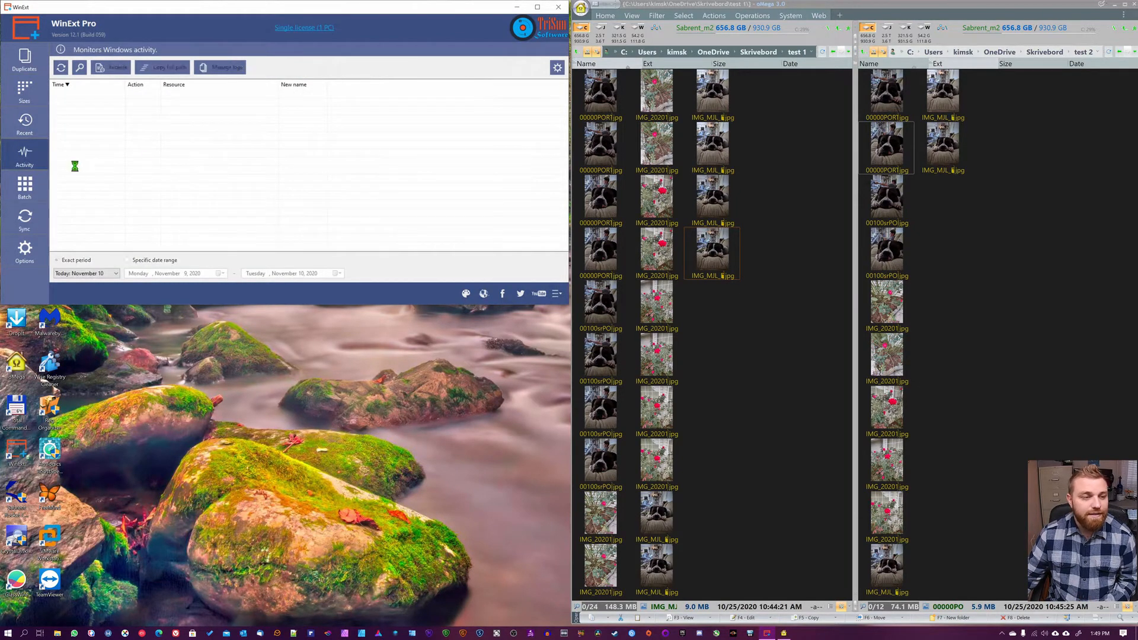
click(30, 189)
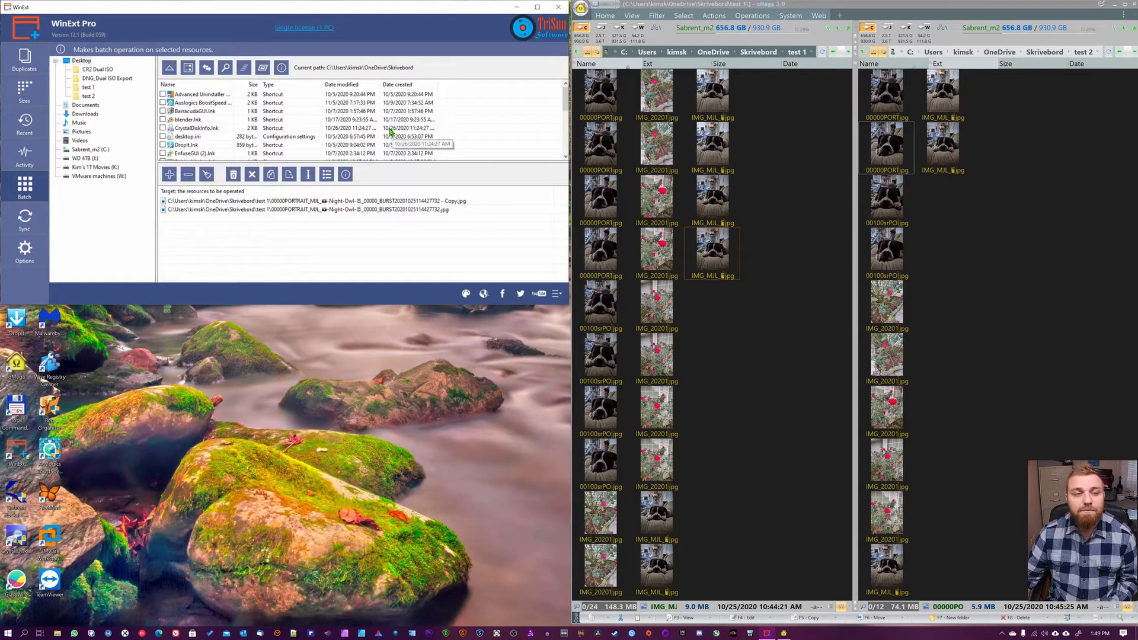
click(27, 220)
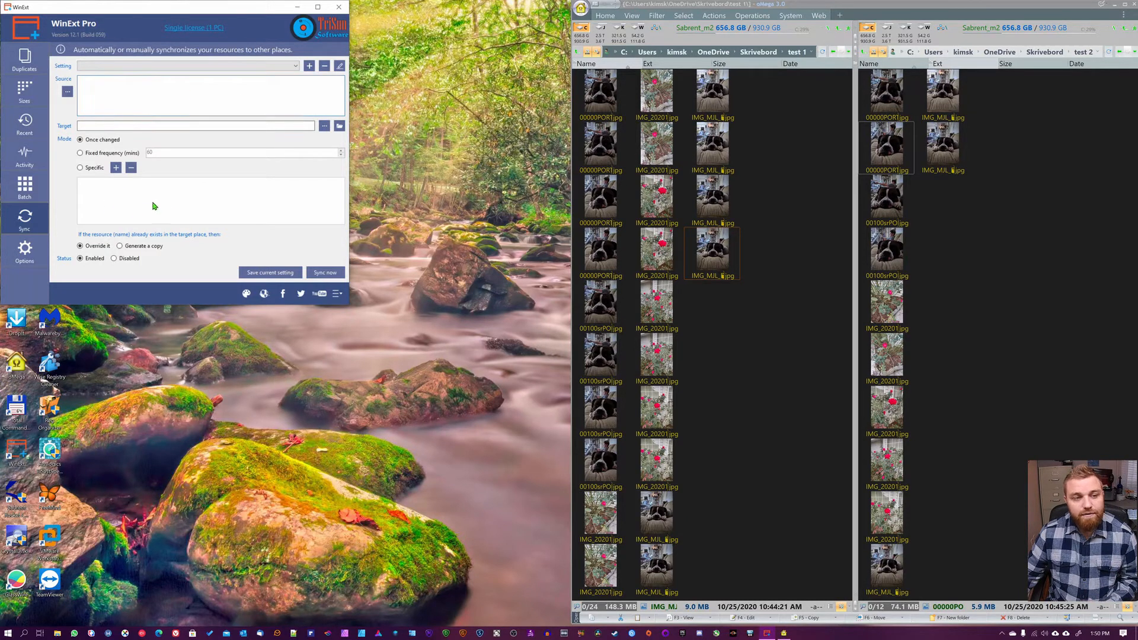
Open the WinExt options and review the Duplicates, Sizes and Activity settings pages
click(26, 251)
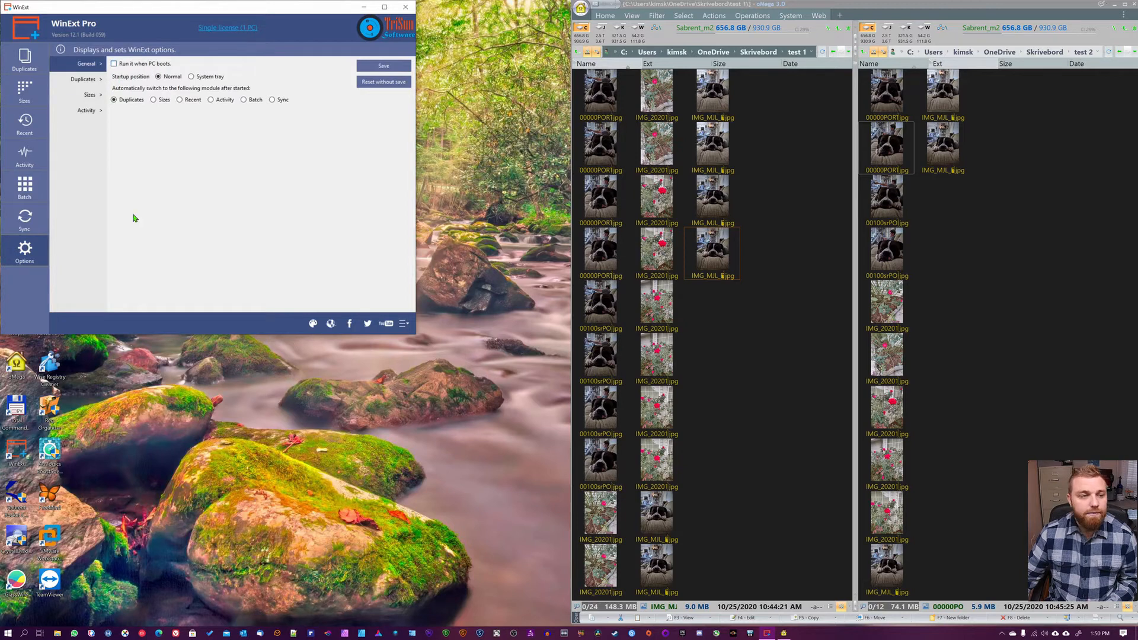
click(83, 80)
click(89, 95)
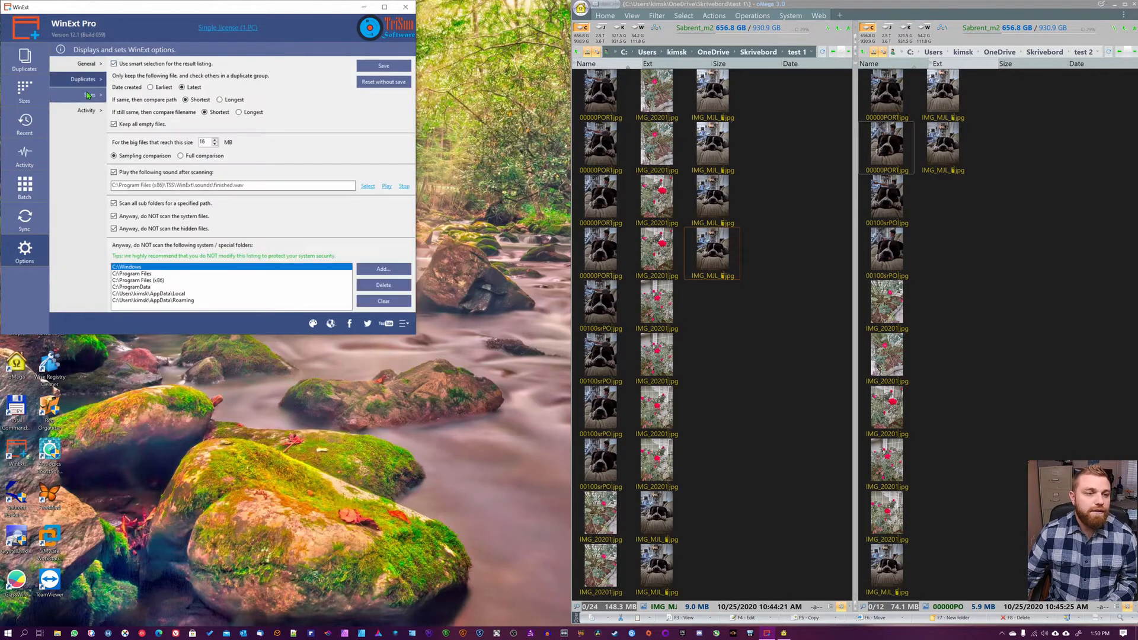
click(86, 110)
Return to the Duplicates module, snap its window to half the screen, and restrict the scan to the Desktop folder test 1
click(27, 64)
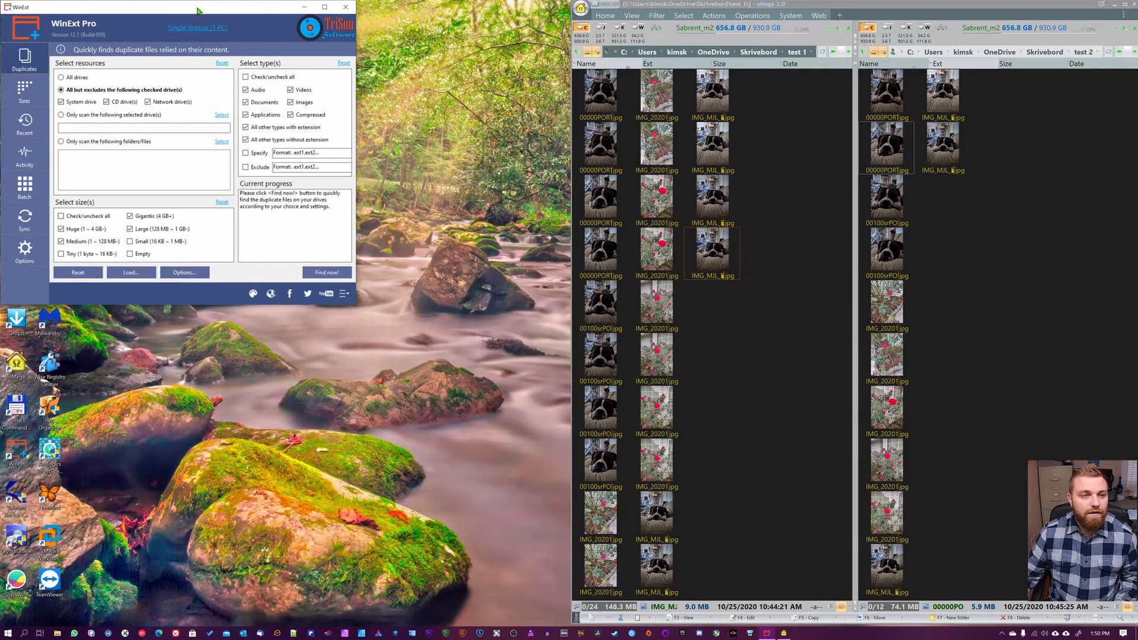
drag(199, 10, 1, 56)
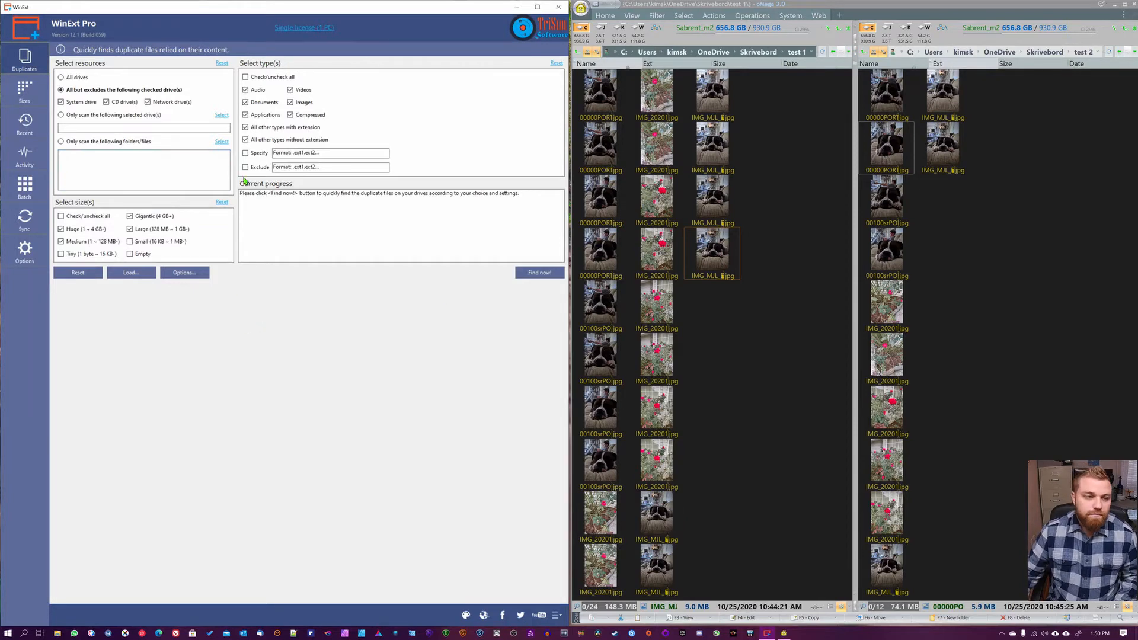
click(61, 142)
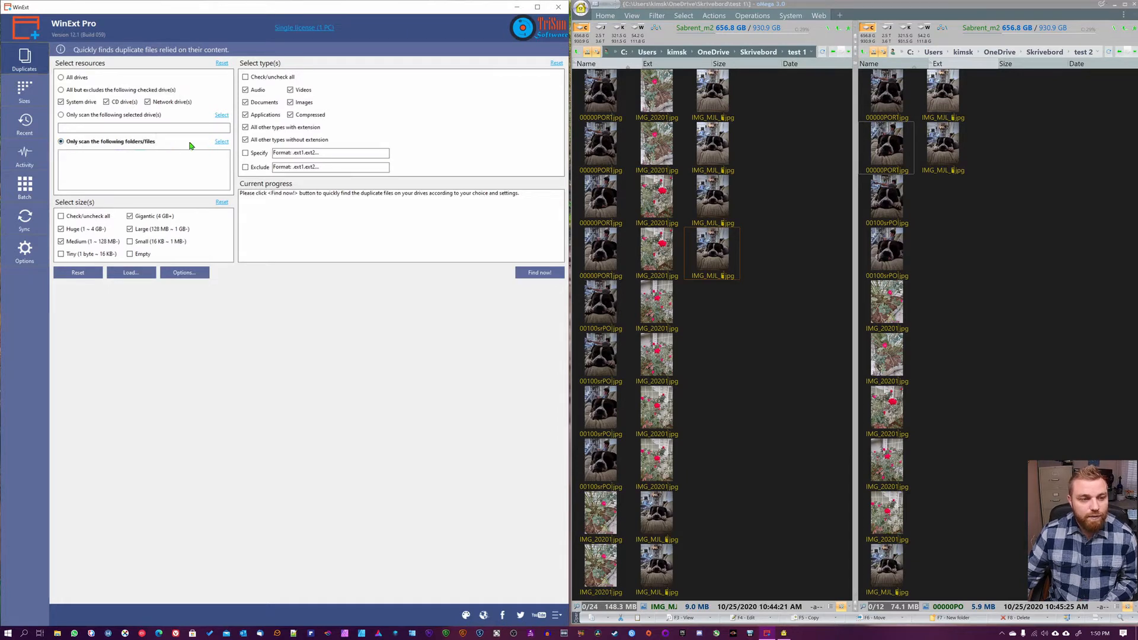
click(221, 143)
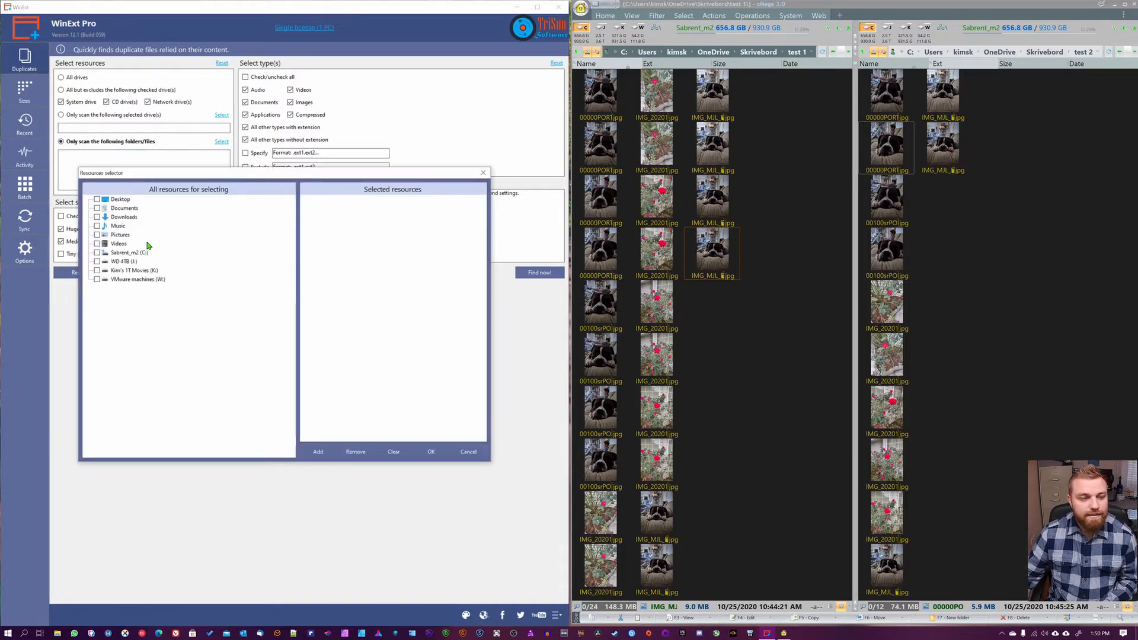
double_click(120, 200)
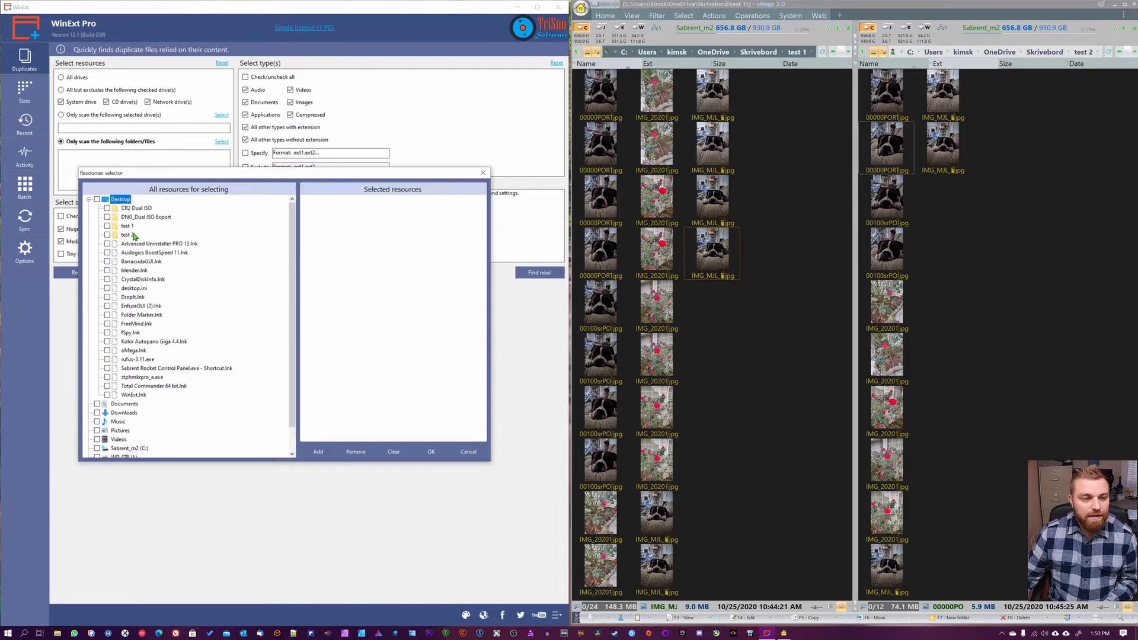
click(107, 226)
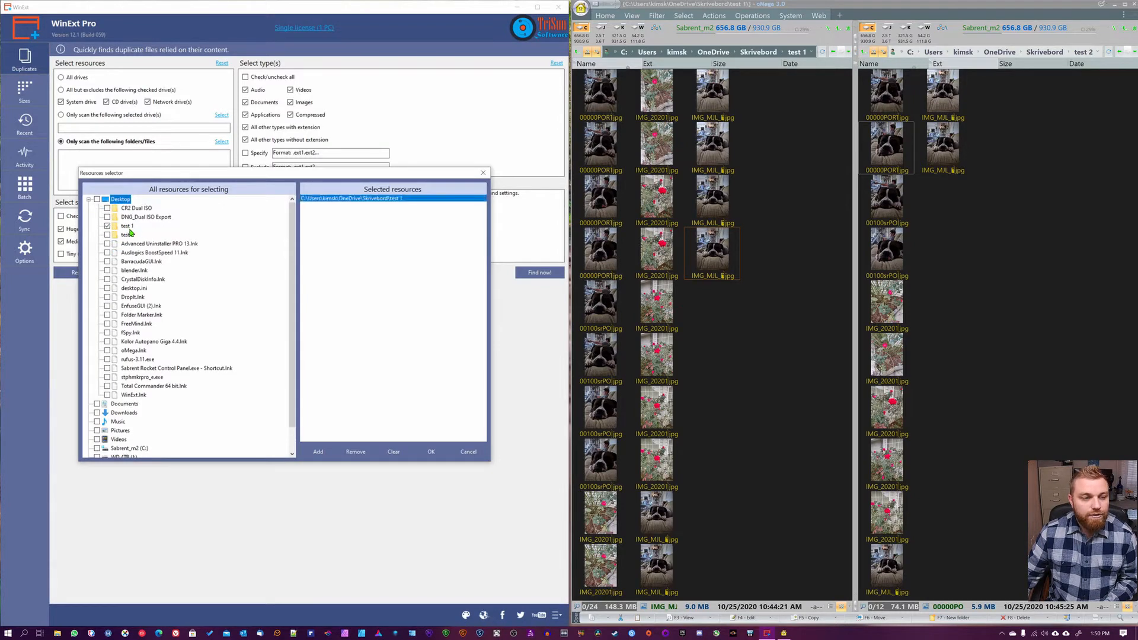
click(431, 453)
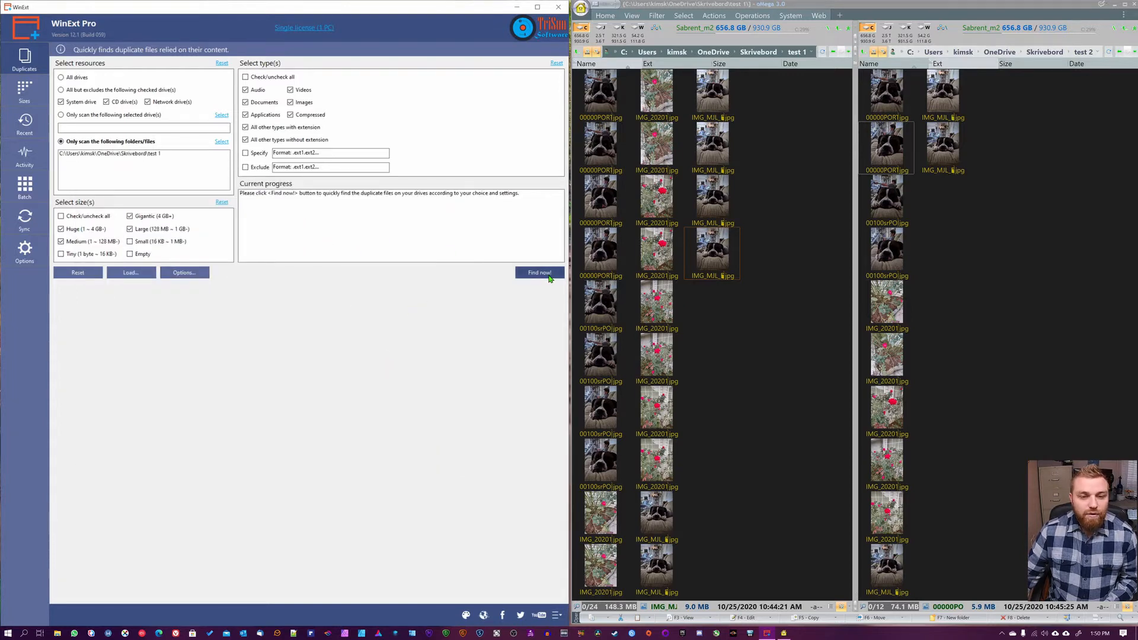
Scan the test 1 folder for duplicates with the current size filters, and close the result list without saving it
click(535, 276)
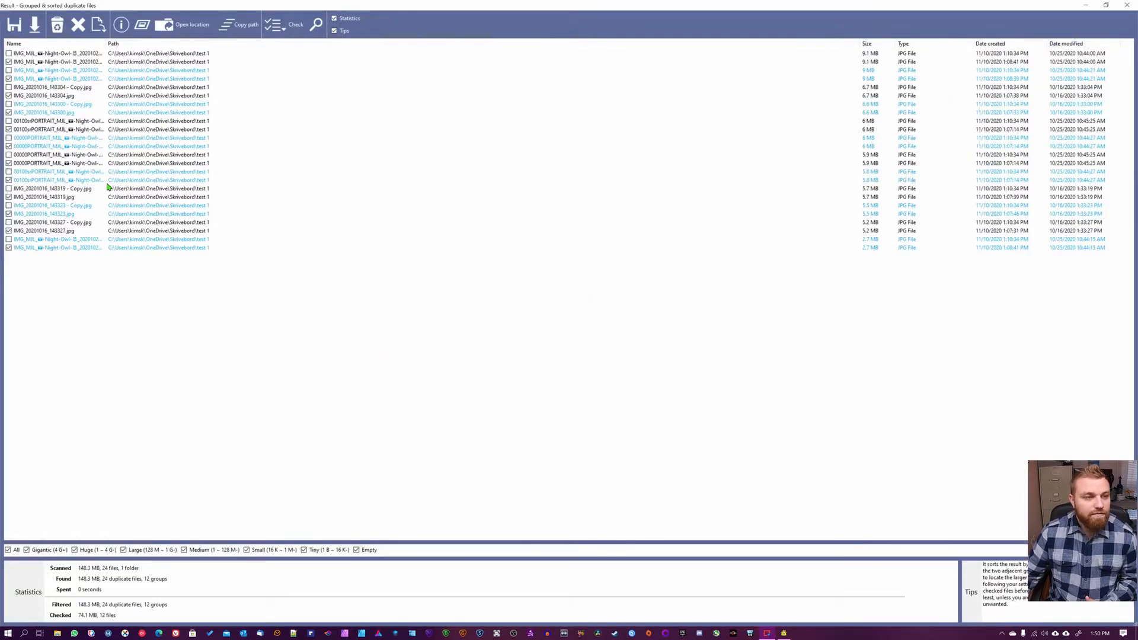
click(1131, 5)
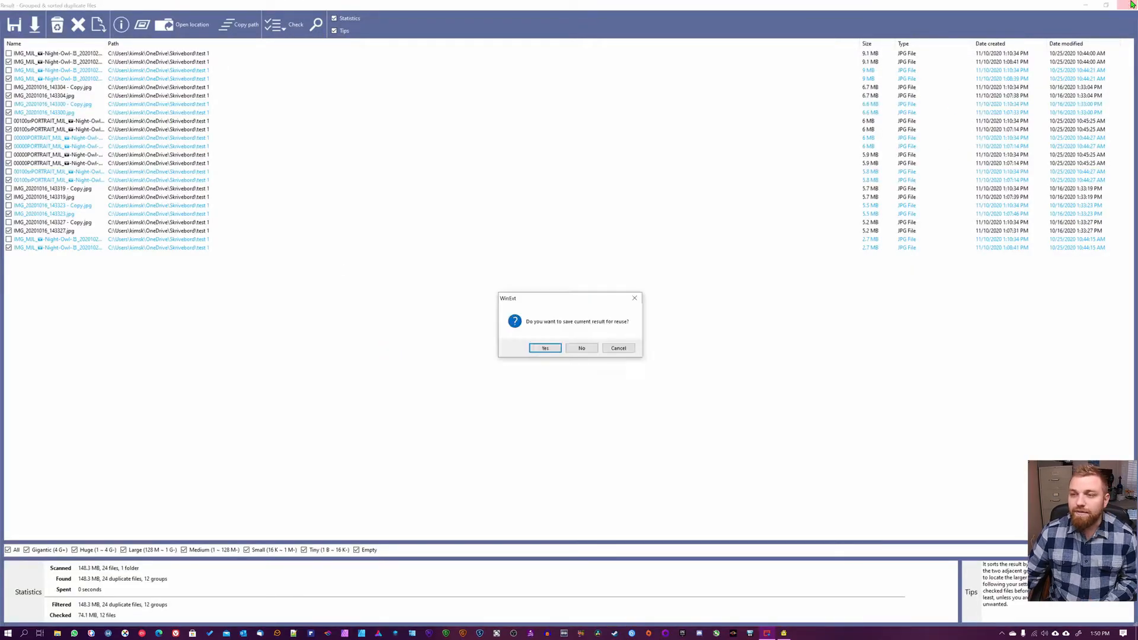
click(585, 349)
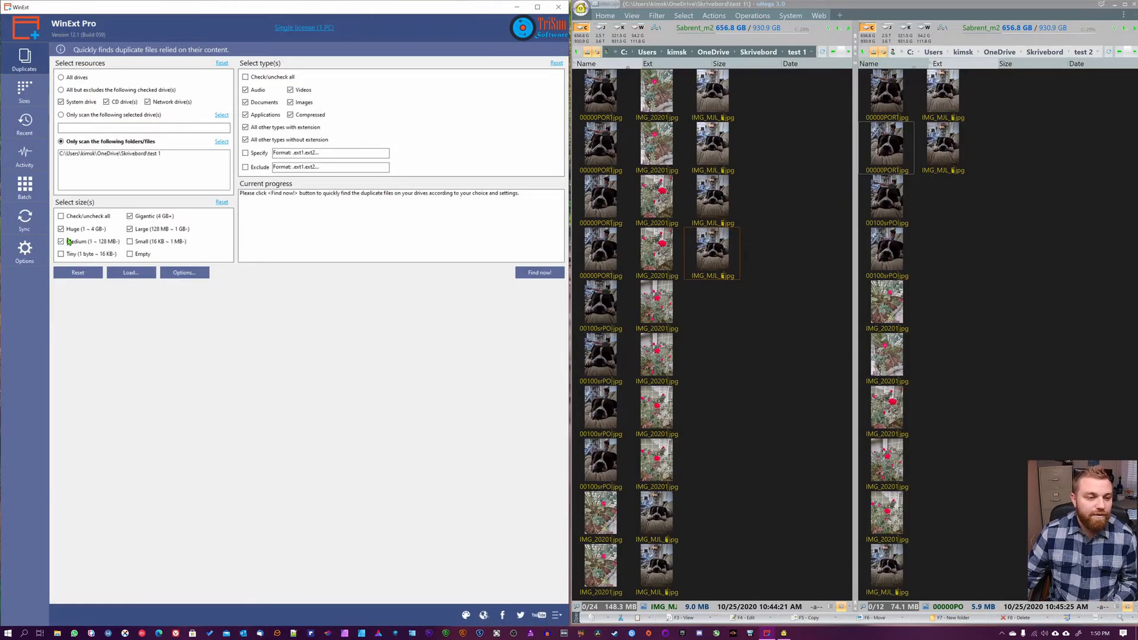
Include all file sizes in the scan and search the test 1 folder for duplicates again
click(60, 217)
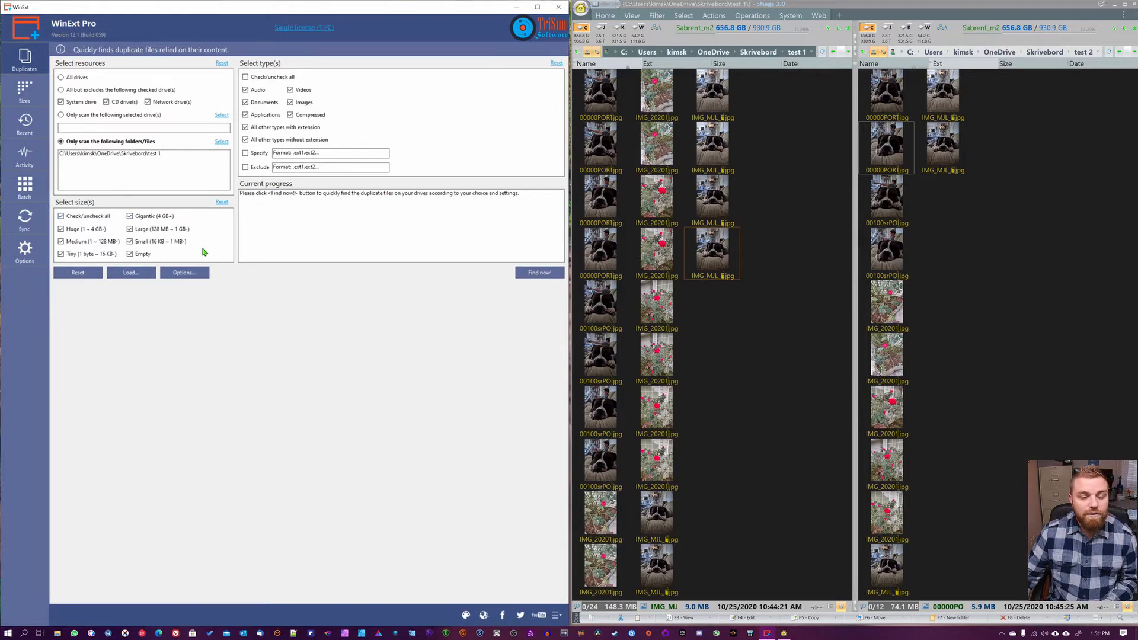
click(540, 273)
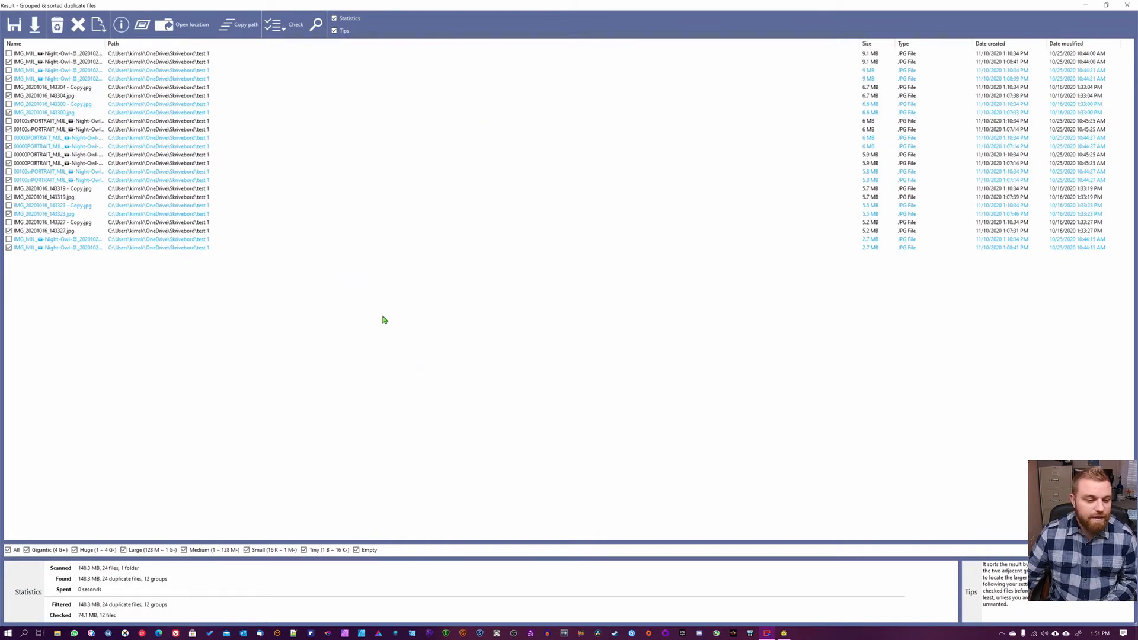
Preview both photos of the first duplicate pair, the copy and the original, to compare them
click(31, 55)
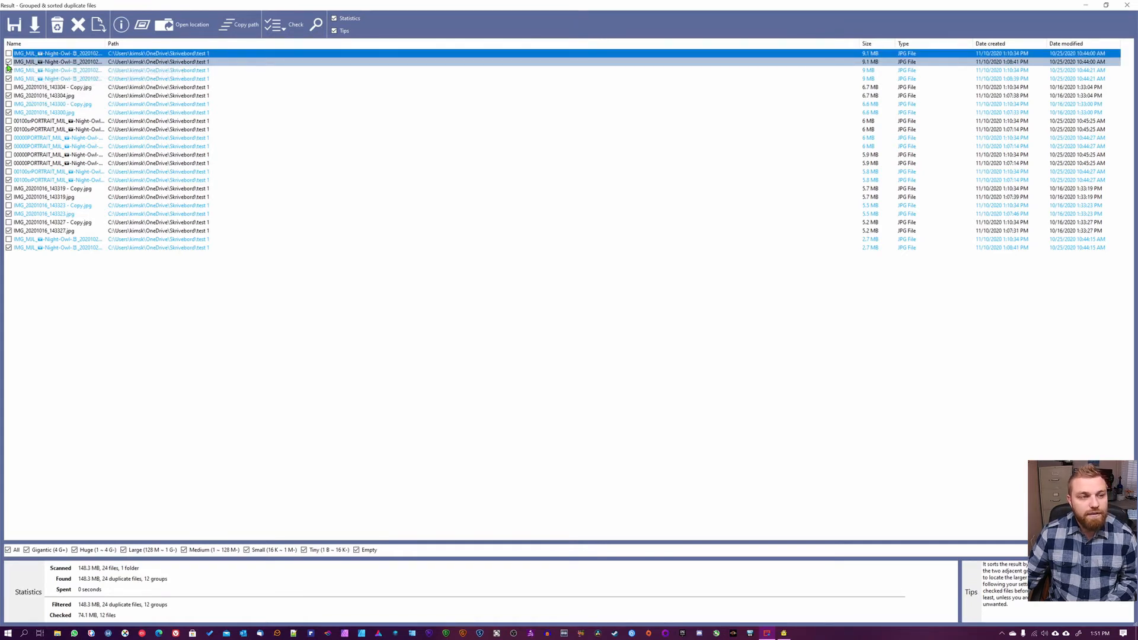
double_click(49, 54)
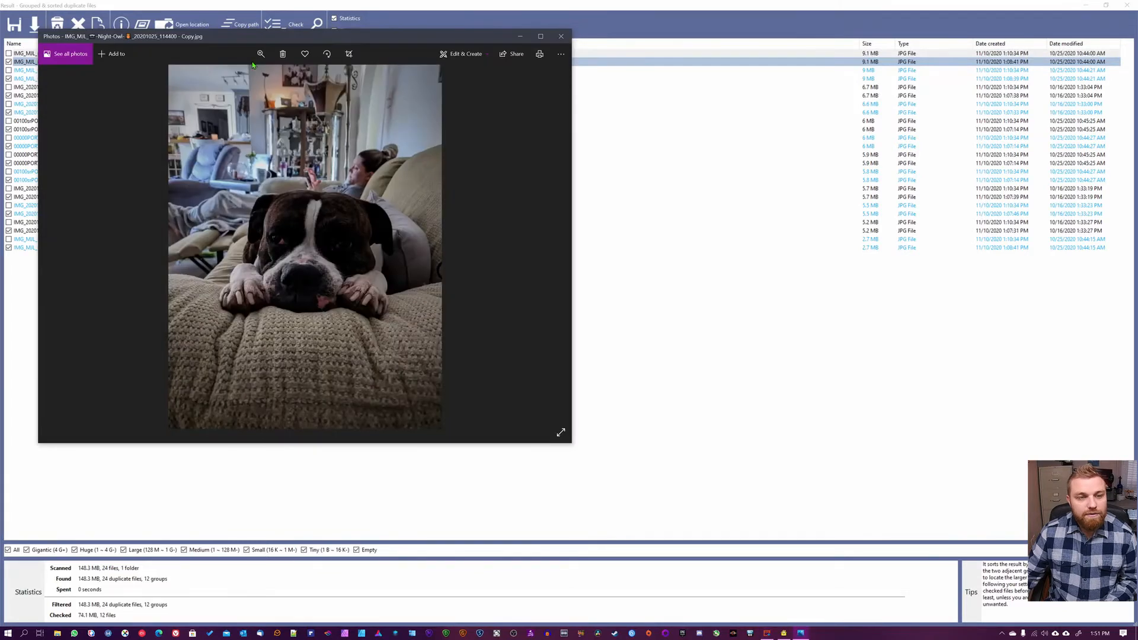
click(560, 37)
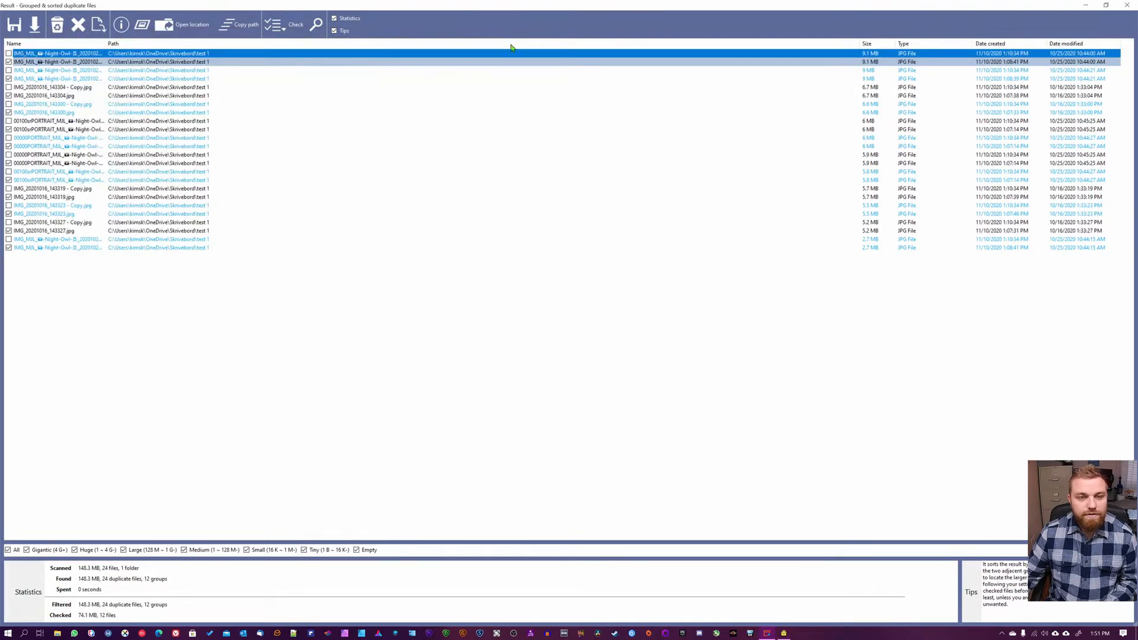
double_click(49, 54)
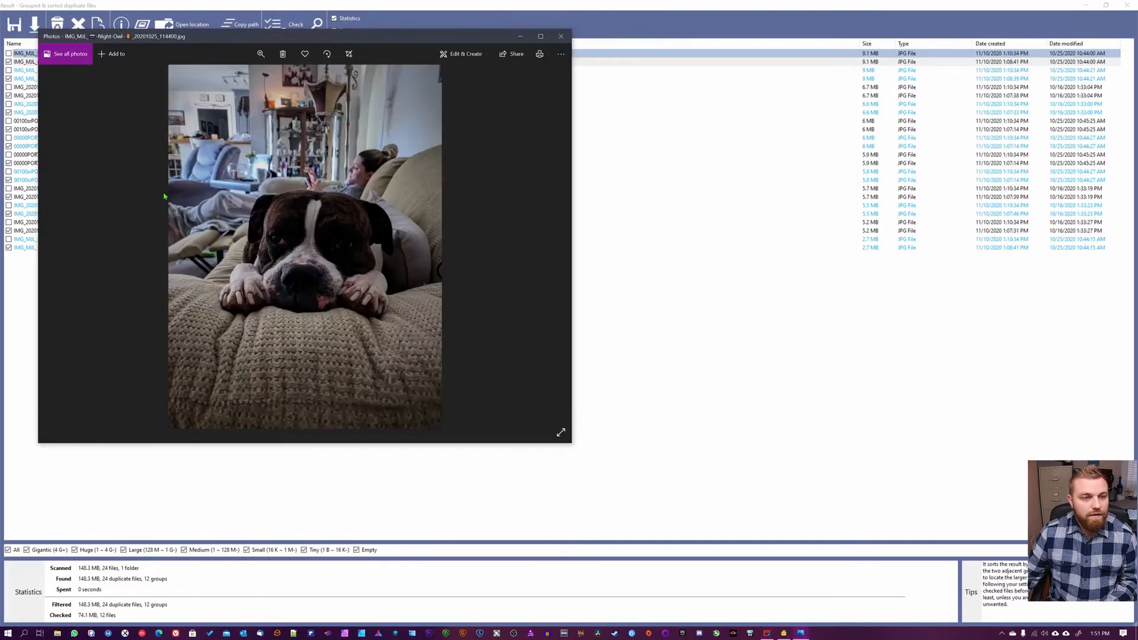
click(561, 37)
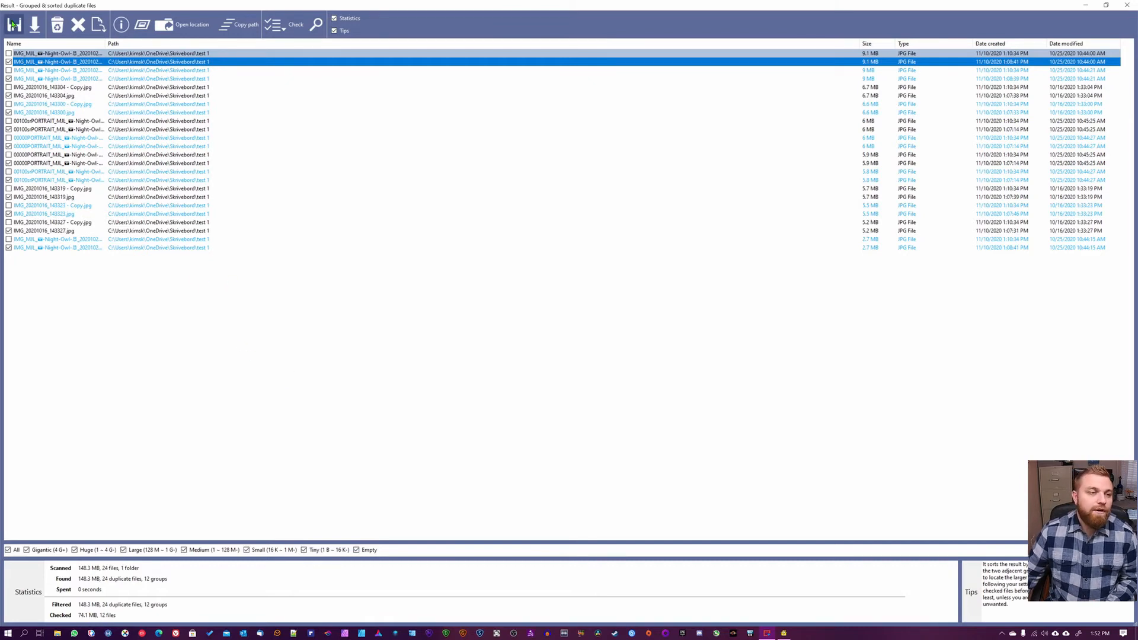
Move all checked duplicate files to the Recycle Bin and close the result list without saving it
click(58, 26)
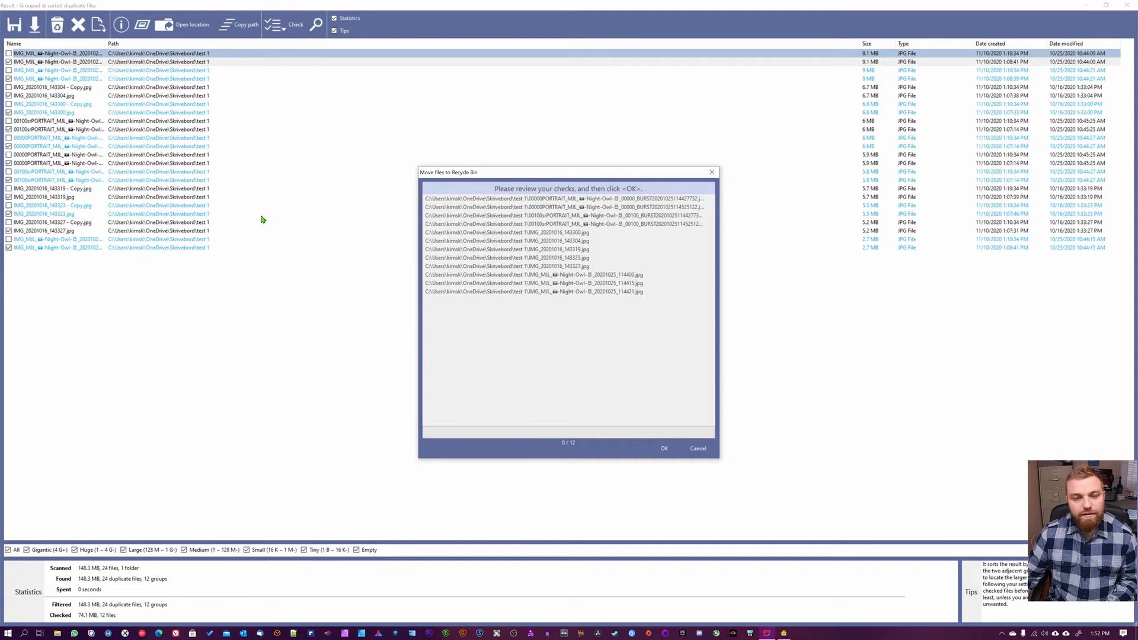
click(664, 448)
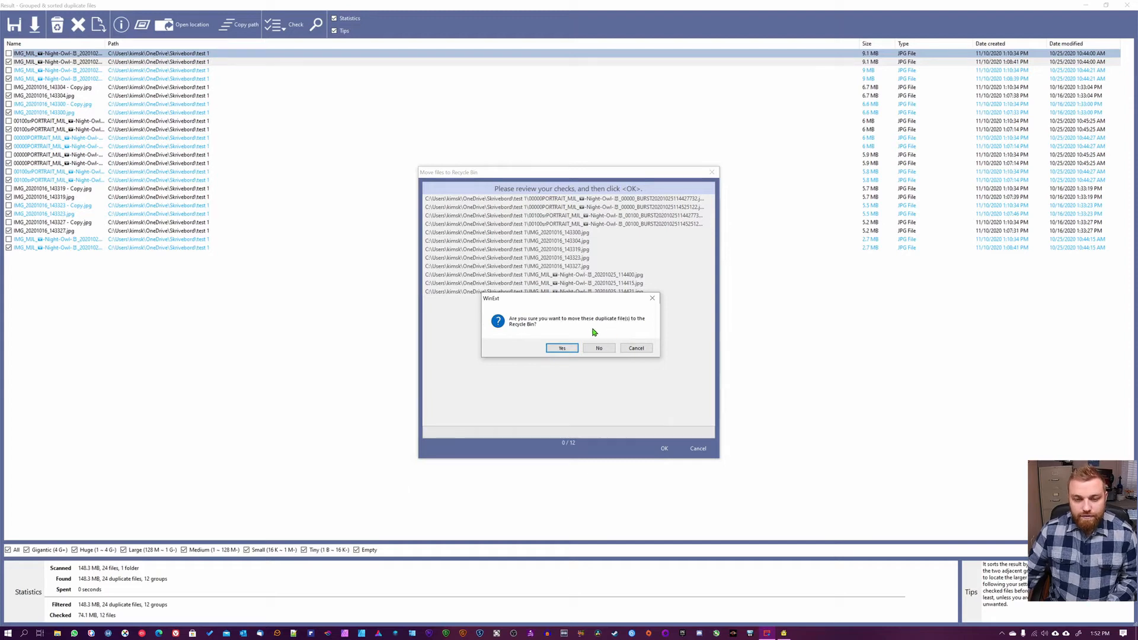
click(568, 348)
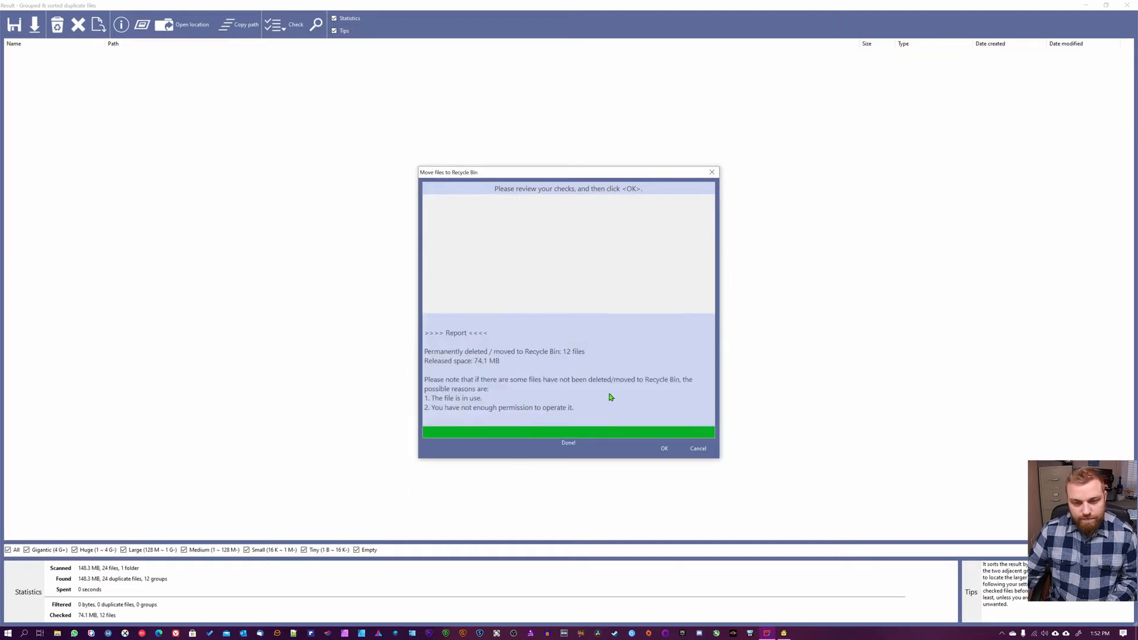
click(665, 451)
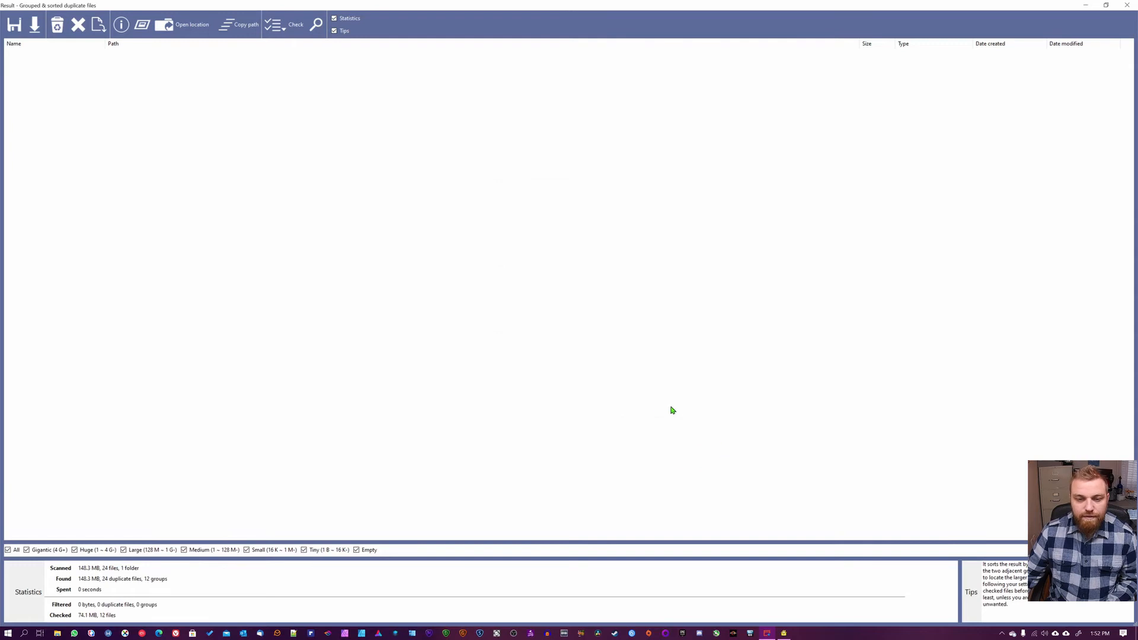
click(1127, 5)
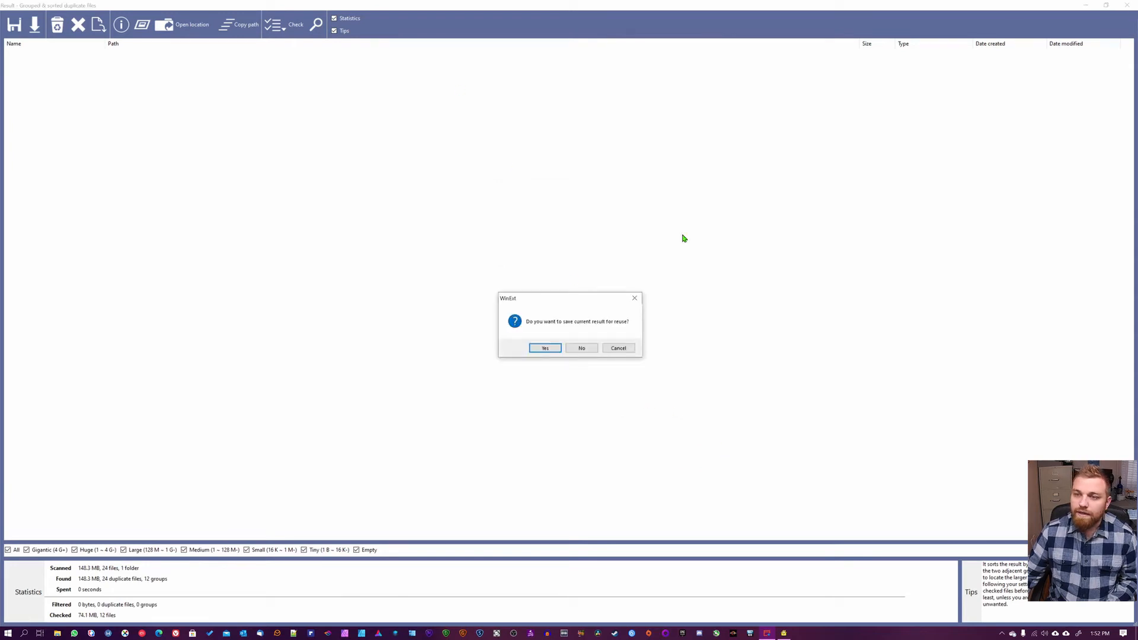
click(582, 349)
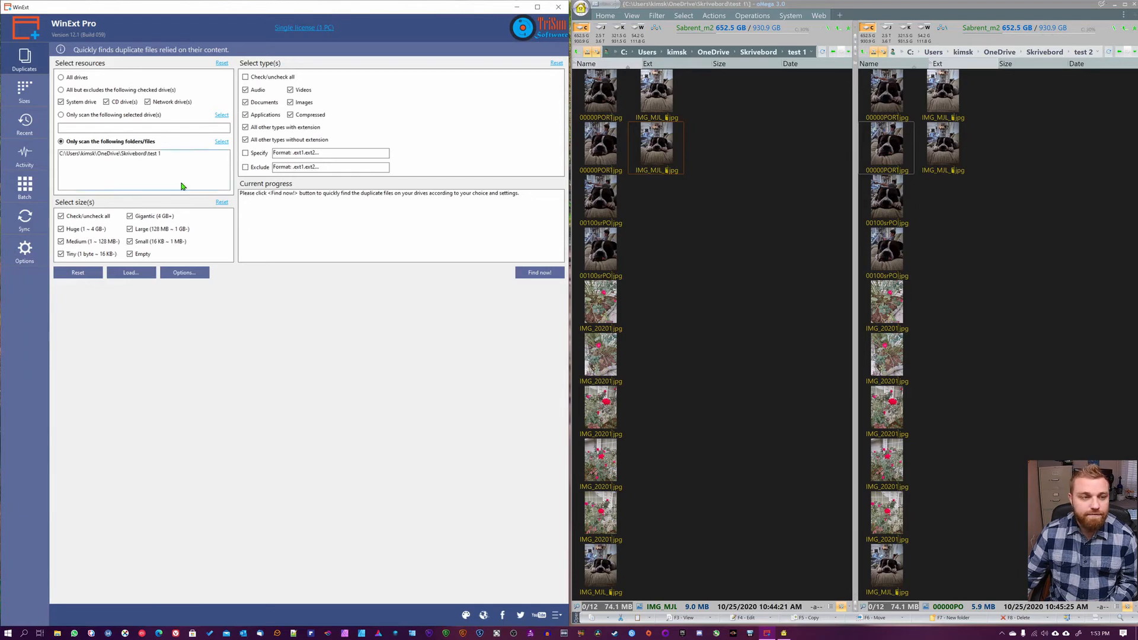
Add the Desktop folder test 2 to the scan alongside test 1 and search both folders for duplicates
click(222, 143)
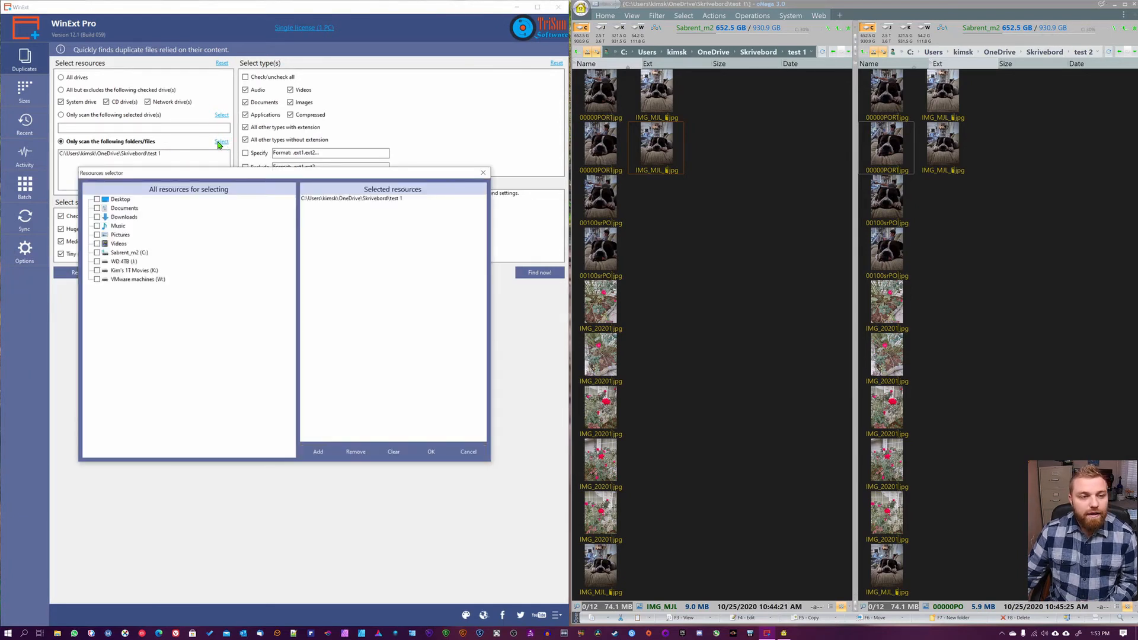
double_click(116, 200)
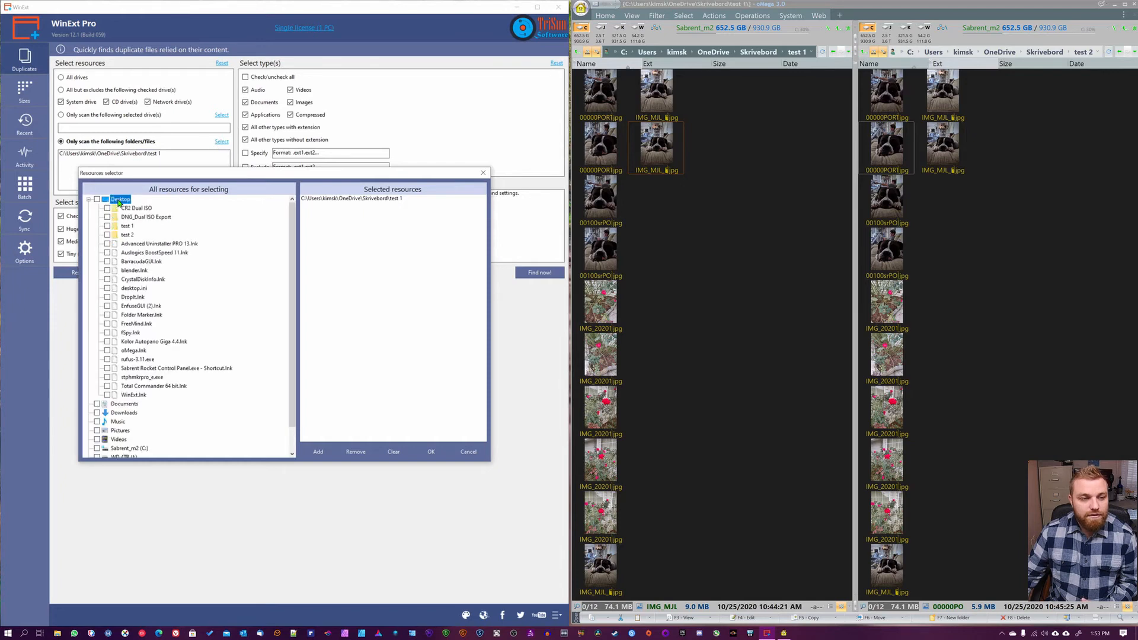
click(109, 236)
click(432, 455)
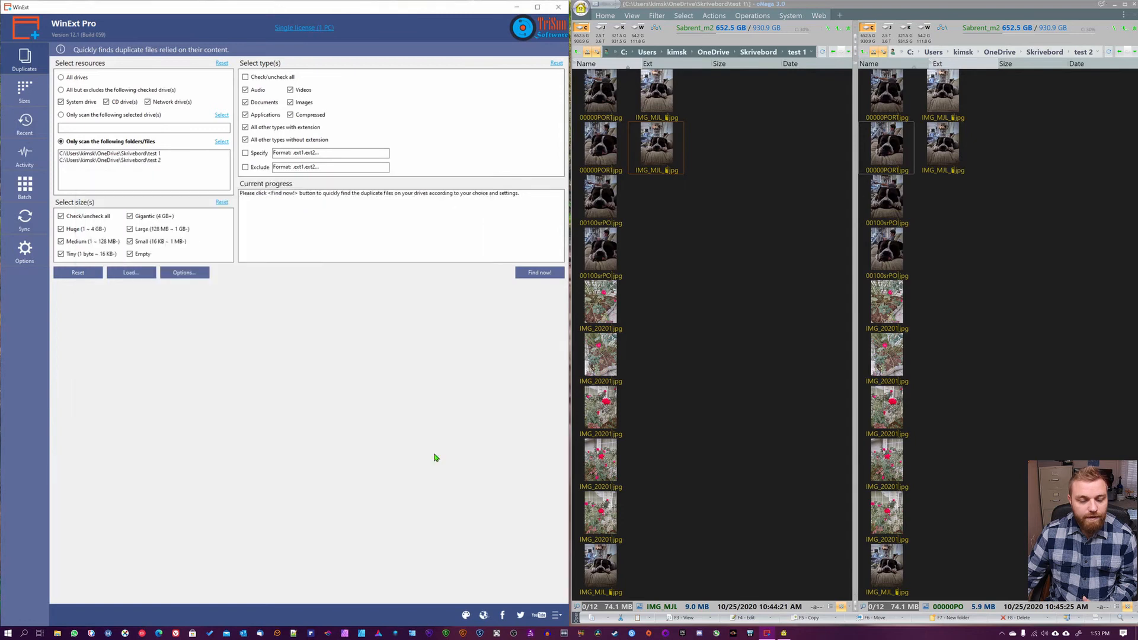
click(540, 274)
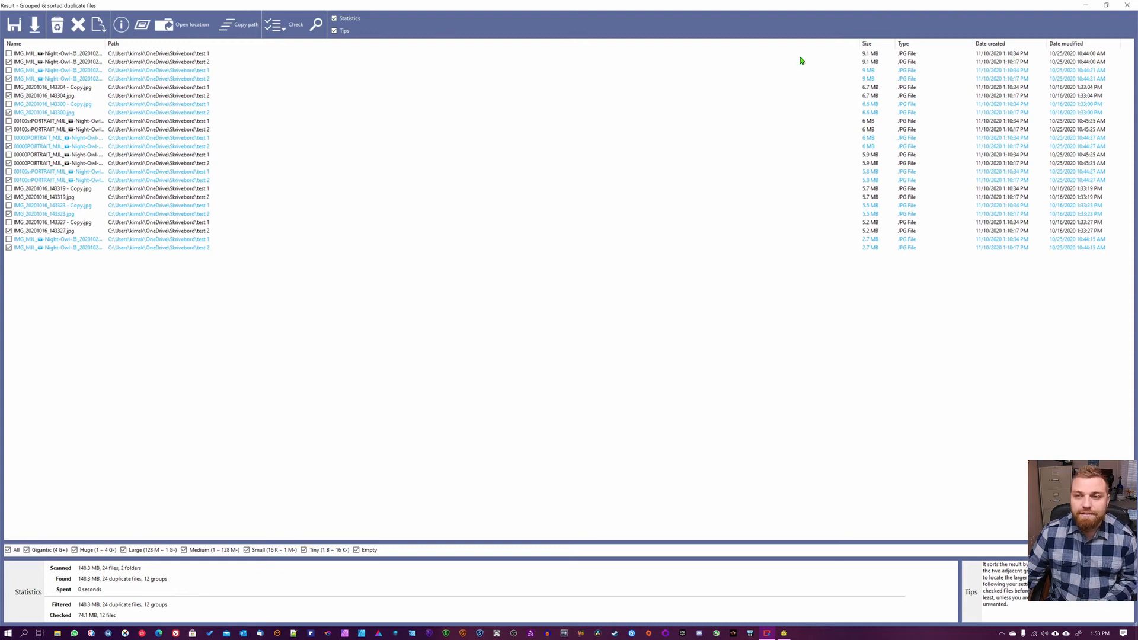
Move the checked duplicates in the test 2 folder to the Recycle Bin and close the result list without saving it
click(57, 26)
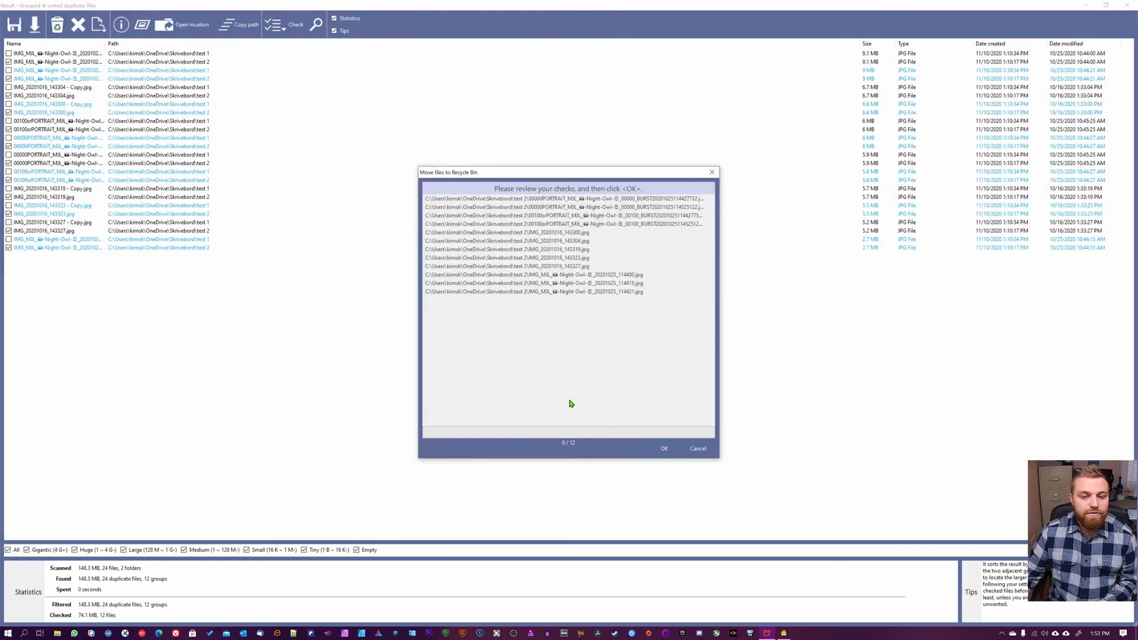
click(665, 449)
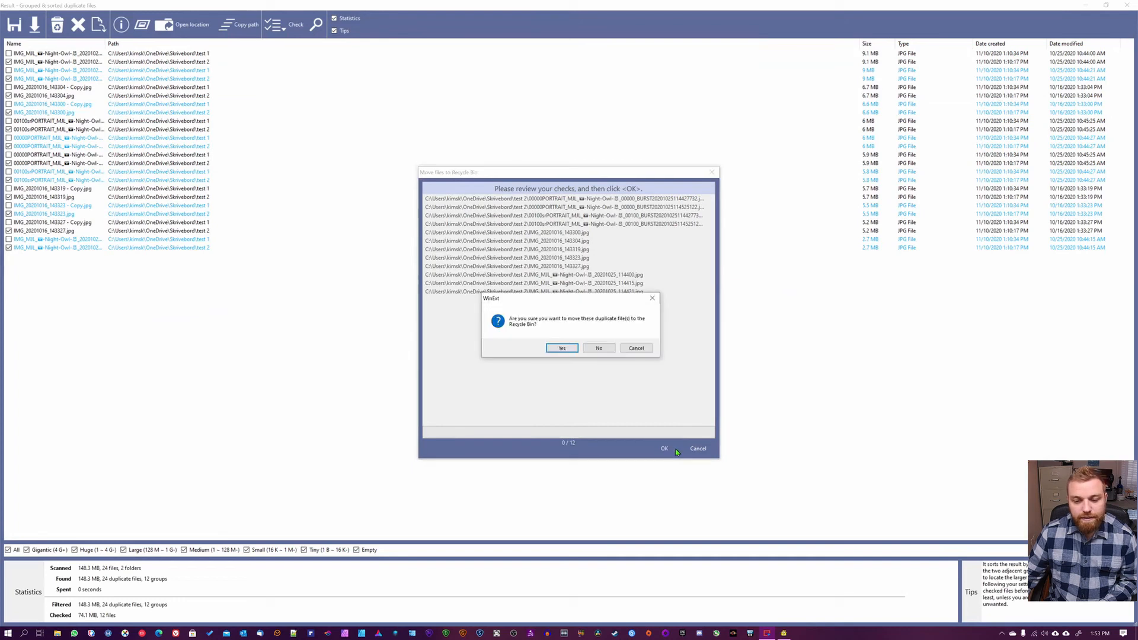
click(560, 351)
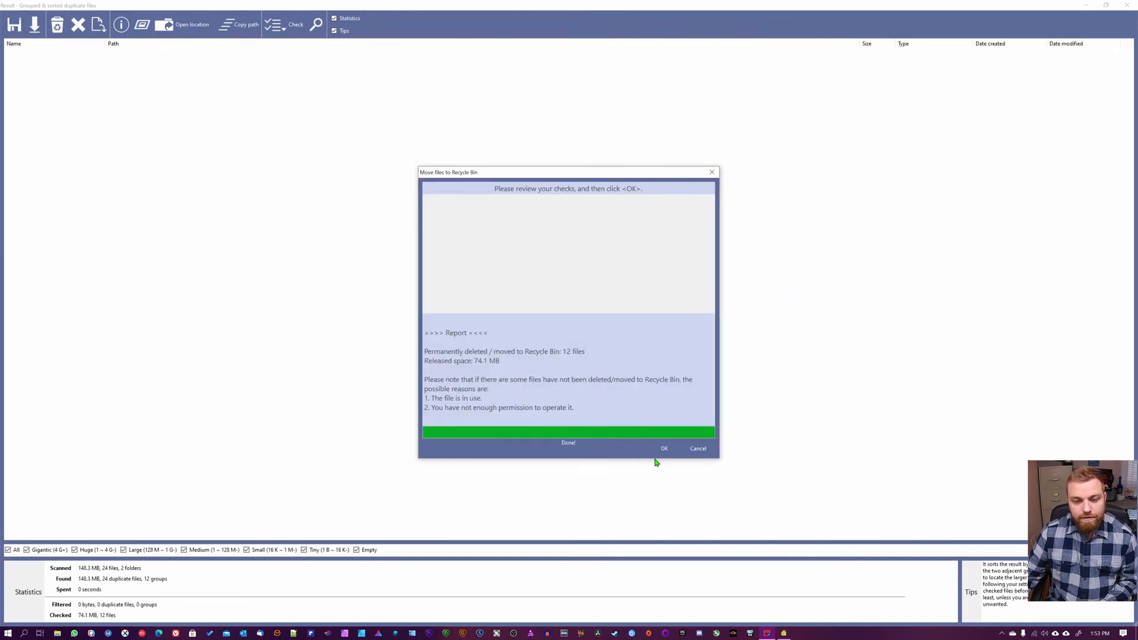
click(664, 449)
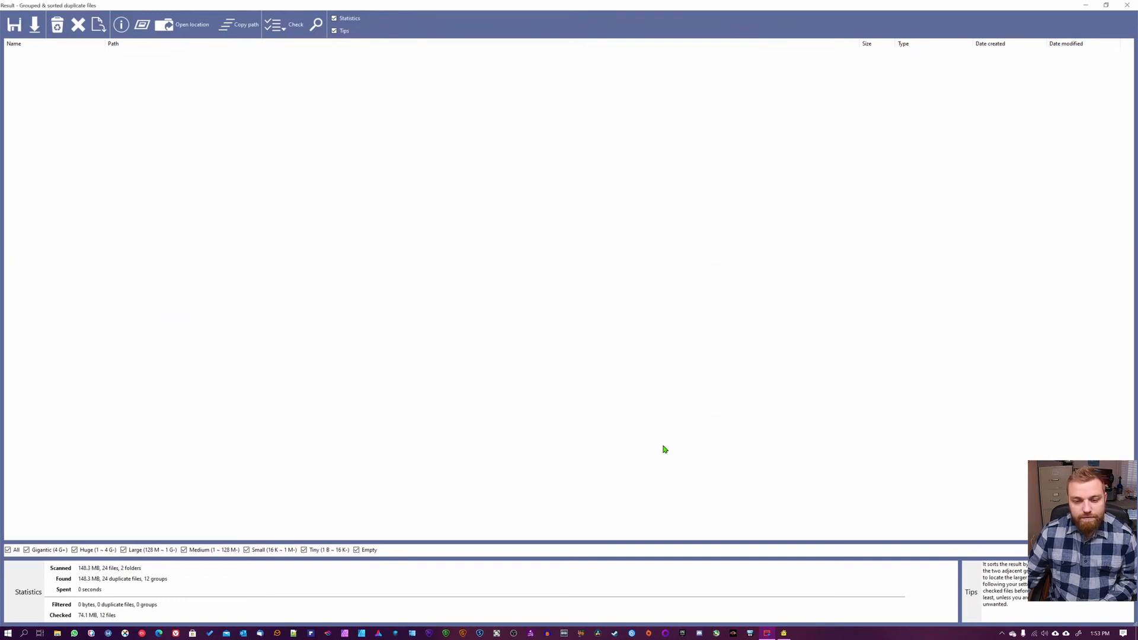
click(1127, 5)
click(579, 352)
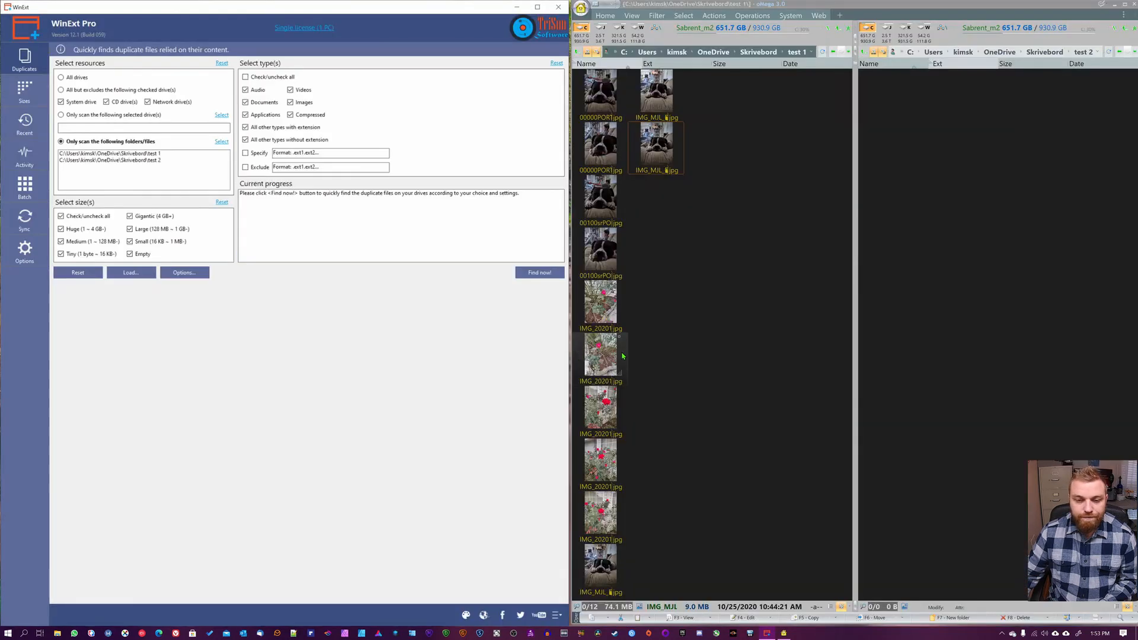